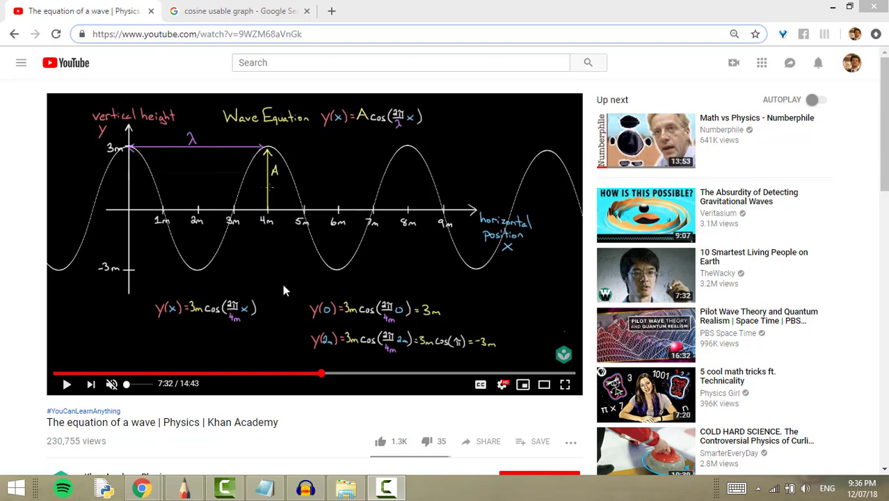
- Play a few seconds of the wave equation video to see the wave move, and pause it
left_click(280, 223)
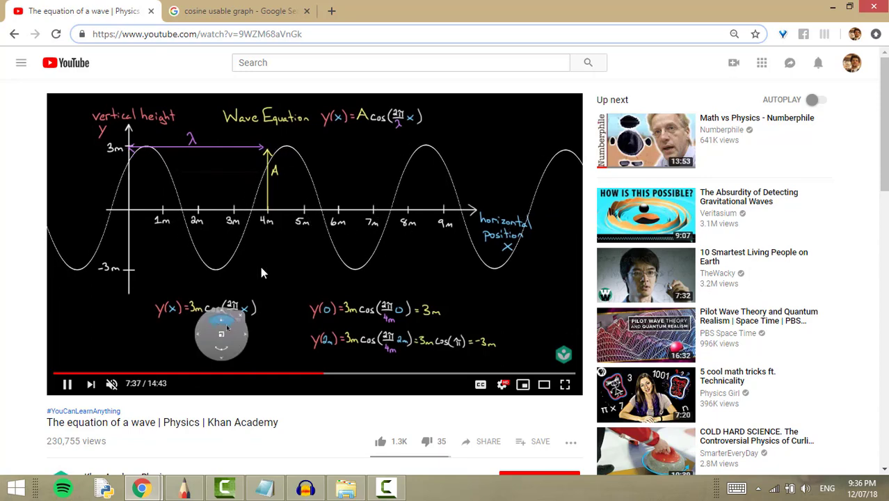
left_click(281, 275)
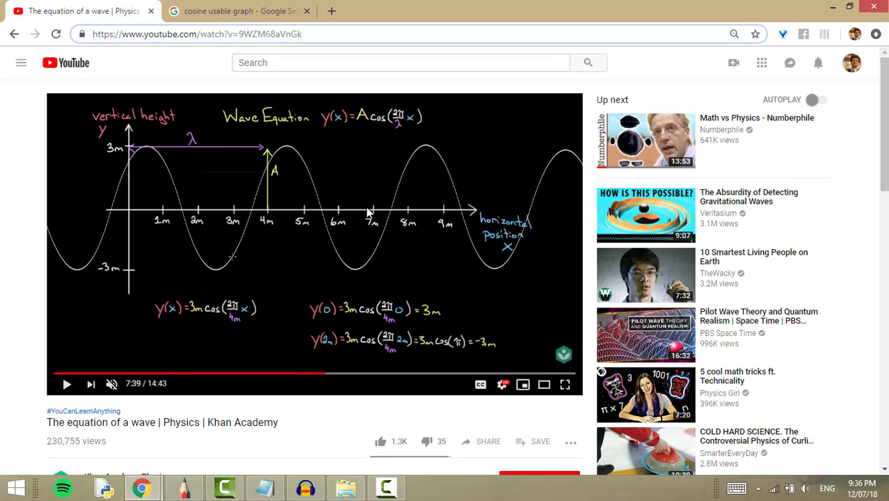
- Open the Sine and Cosine Desmos search result and delete the y = sin x, y = sin(x + a) and a = 0 expressions
left_click(228, 6)
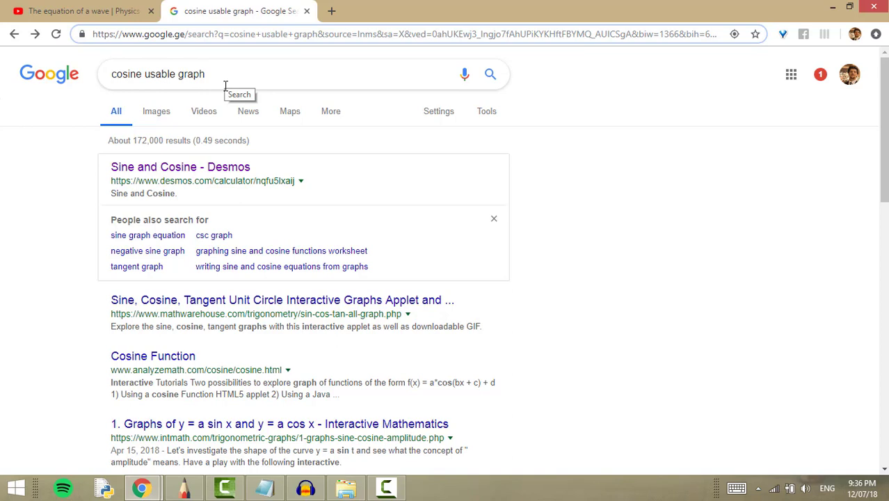
left_click(174, 168)
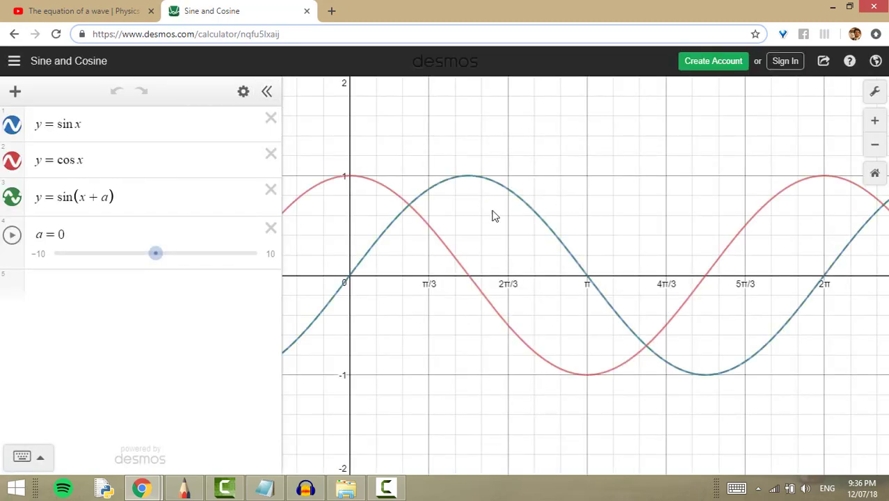
left_click(271, 190)
left_click(271, 124)
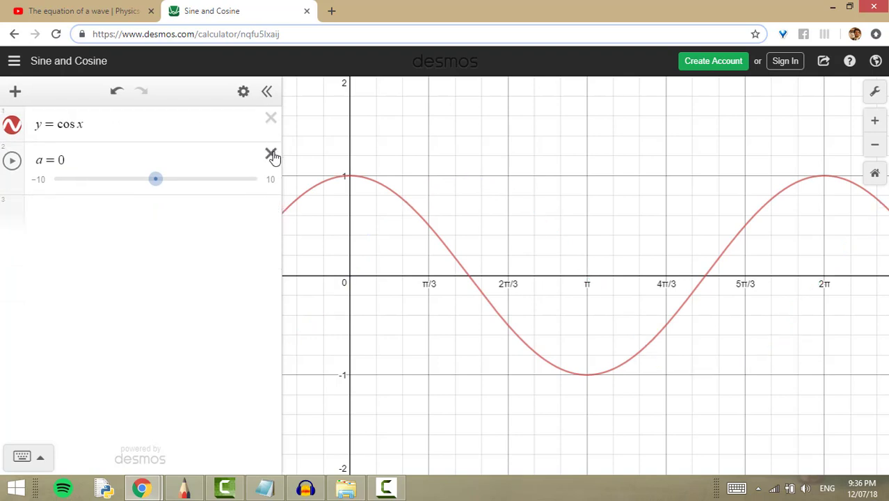
left_click(270, 154)
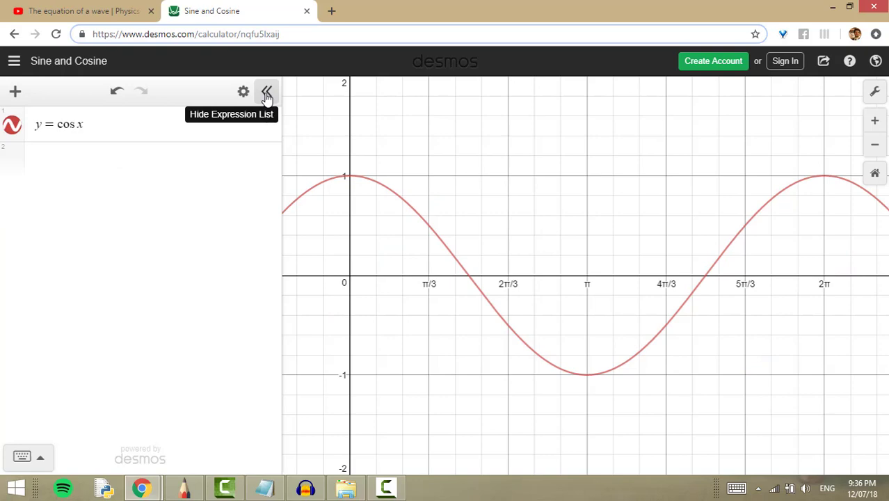
- Compare the graph with the wave in the video and change the cosine expression to y = cos 3.8x
left_click(40, 7)
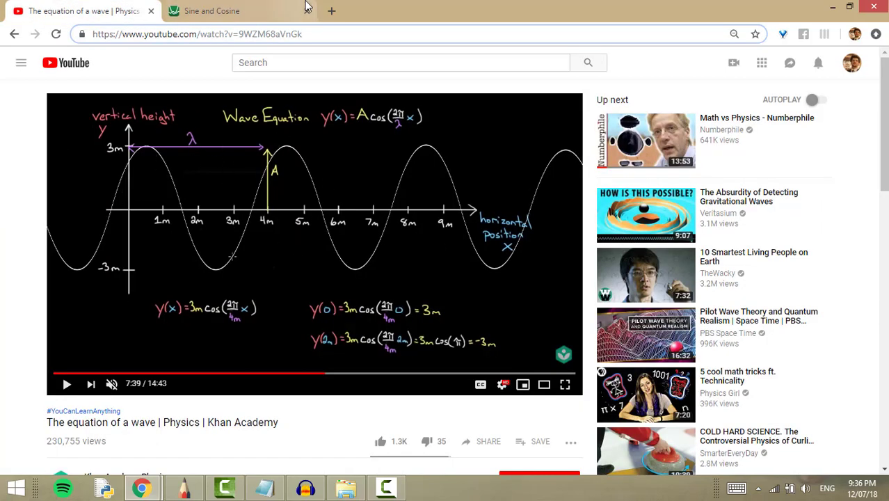
left_click(271, 9)
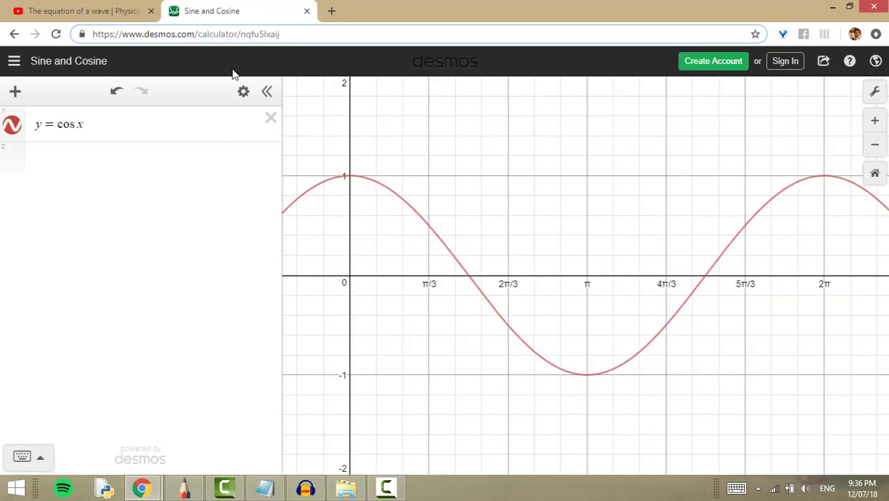
left_click(82, 125)
type("3.8")
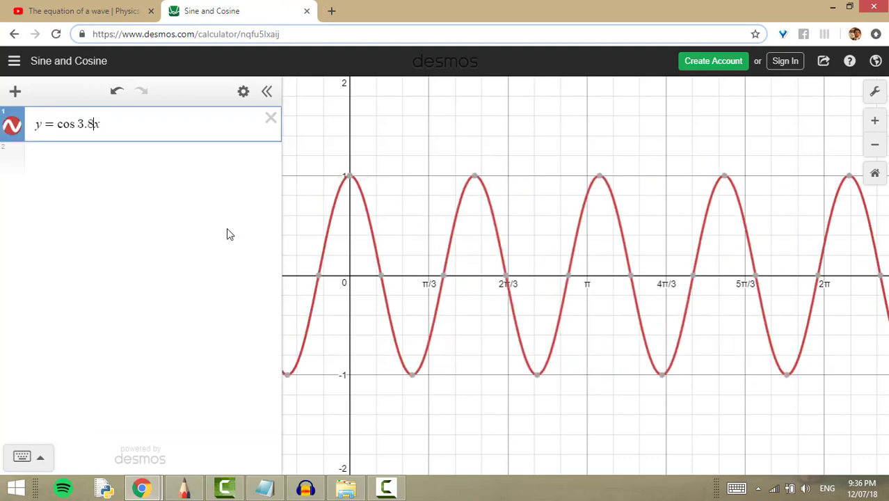
- Hide the expression list, the grid, the axis numbers and both the X-axis and Y-axis so only the curve shows
left_click(267, 92)
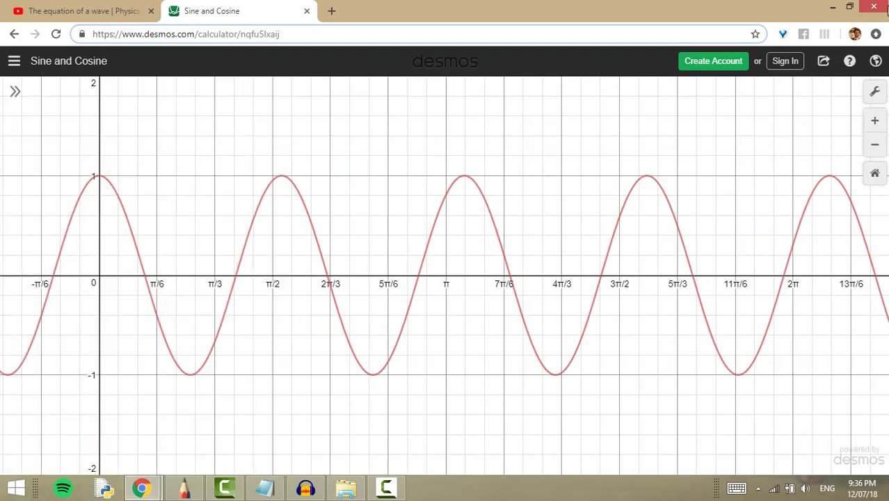
left_click(876, 91)
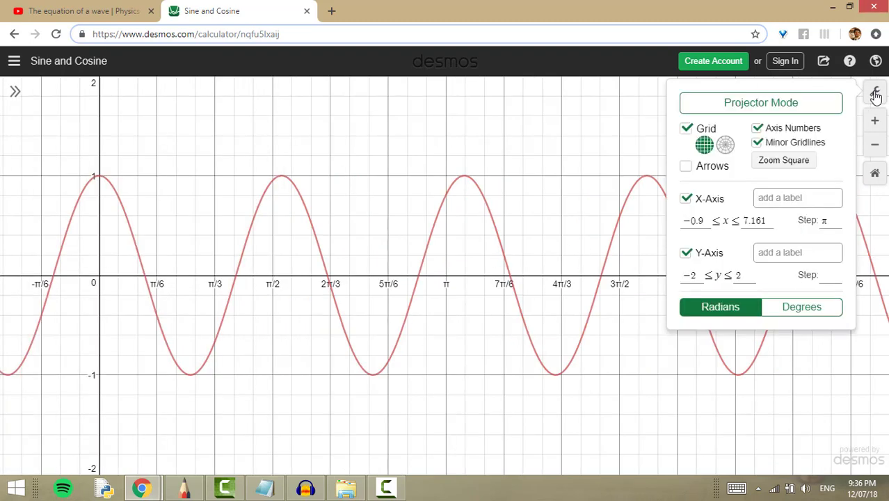
left_click(686, 129)
left_click(757, 129)
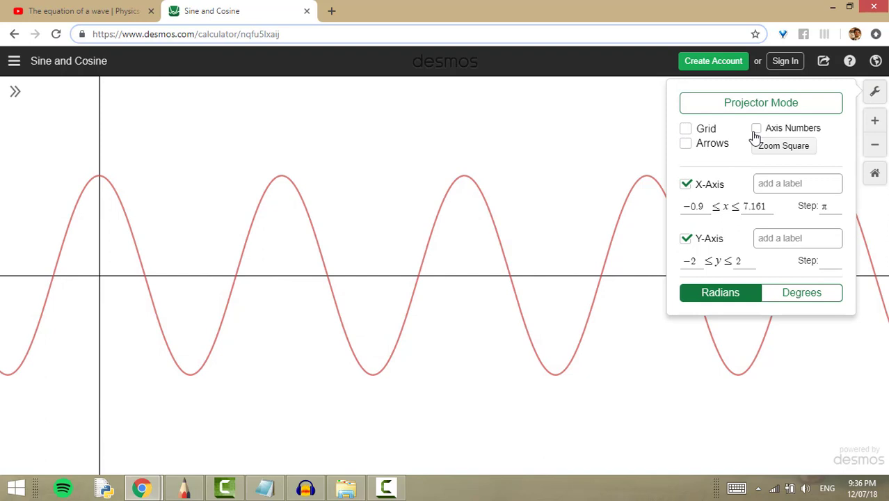
left_click(687, 185)
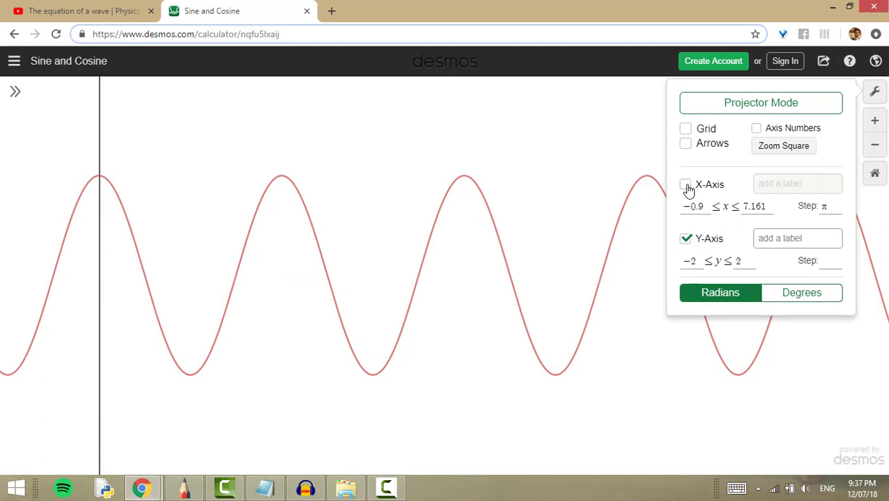
left_click(687, 240)
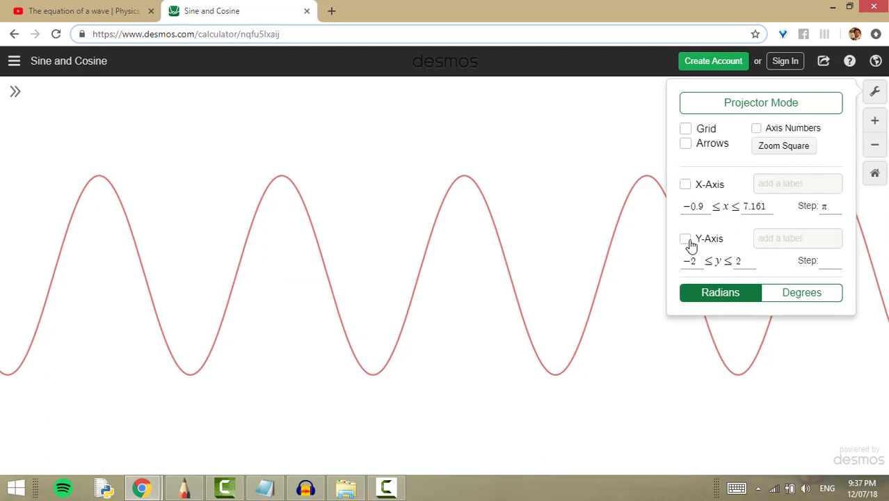
left_click(875, 91)
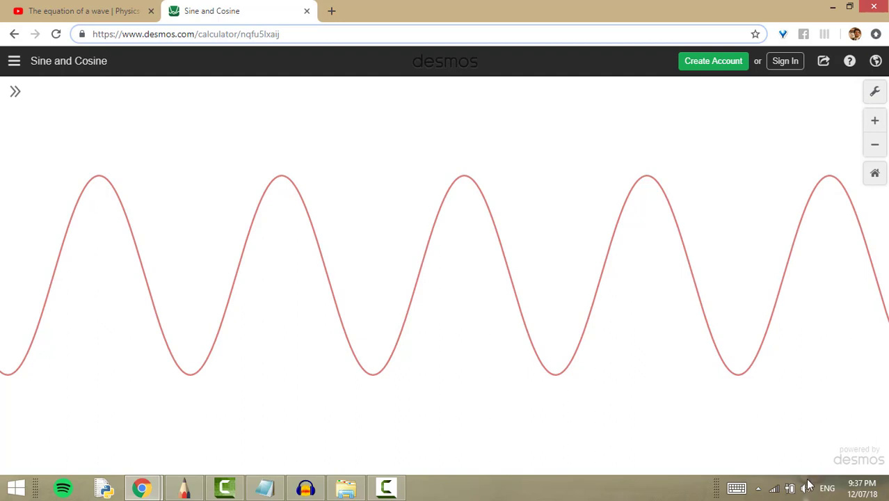
- Open FastStone Capture and capture a full-width rectangular region of about 1366 x 336 pixels around the cosine wave
left_click(758, 489)
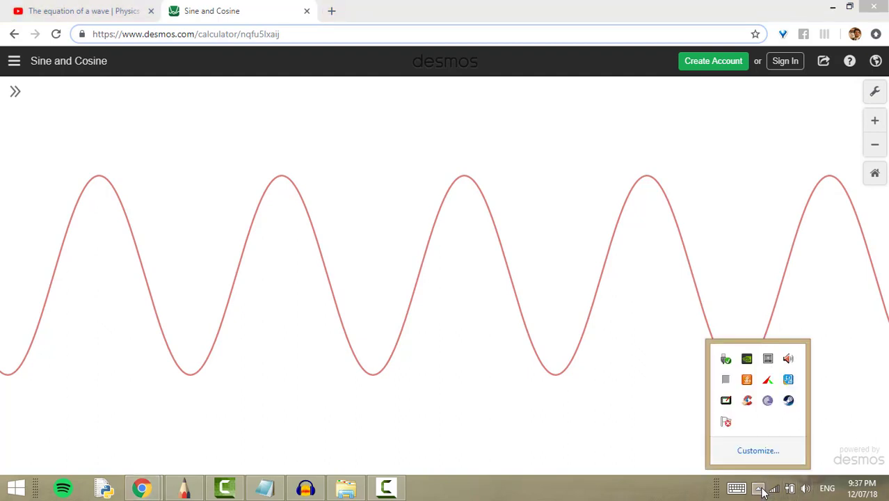
left_click(767, 382)
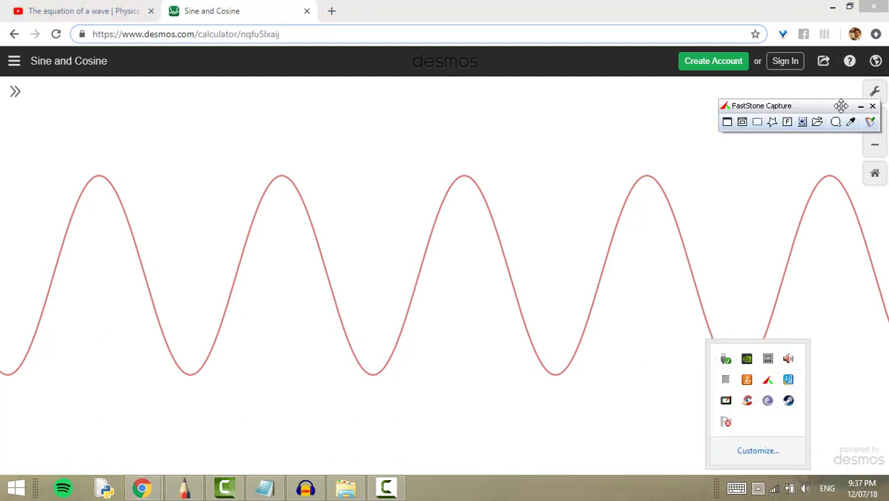
left_click(757, 122)
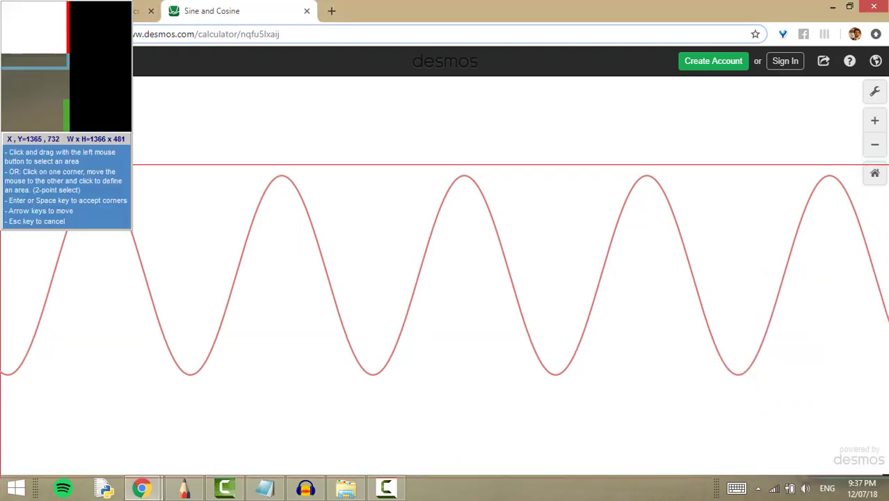
left_click_drag(888, 476, 885, 381)
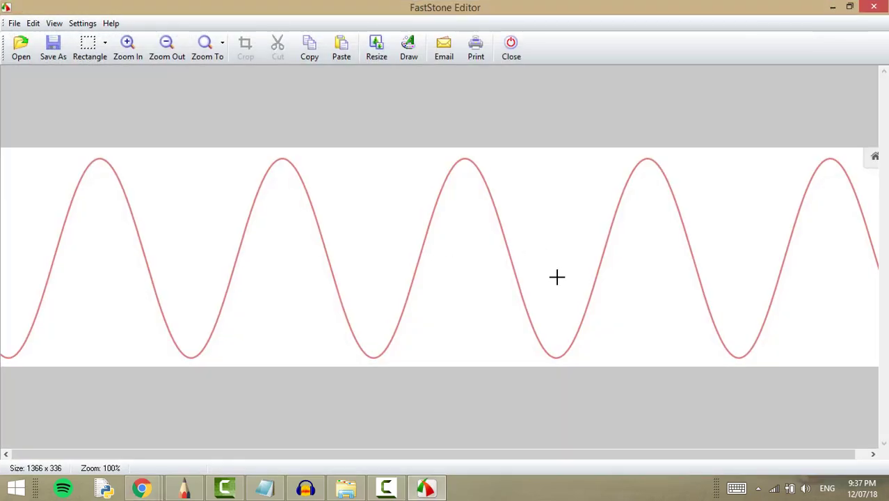
- Check the existing image 4 in the 9WZM68aVnGk save folder and close the capture without saving it
key("ctrl+s")
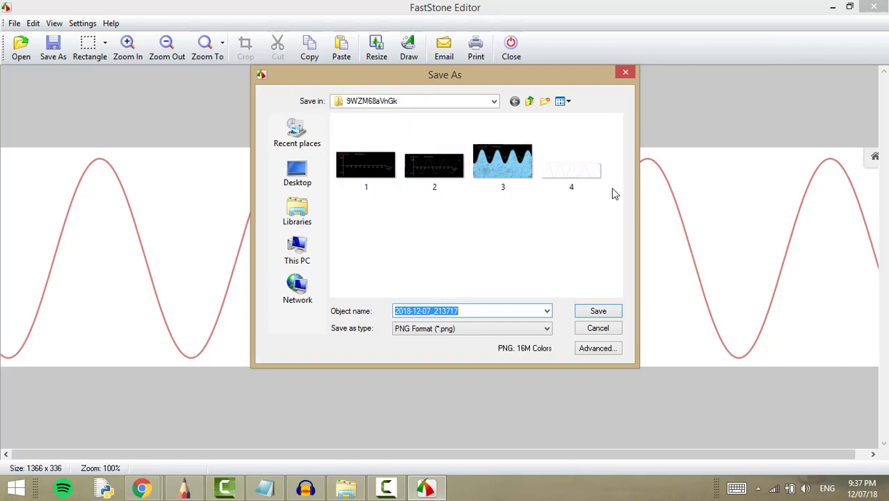
mouse_move(572, 169)
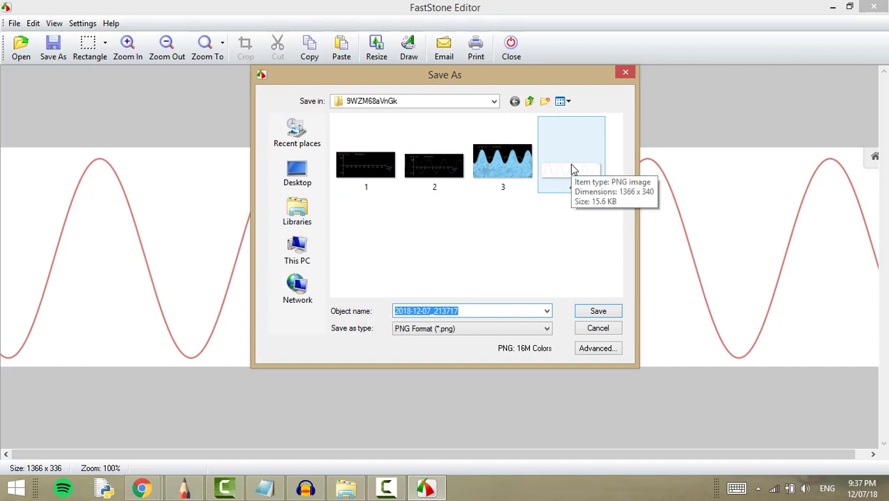
left_click(624, 74)
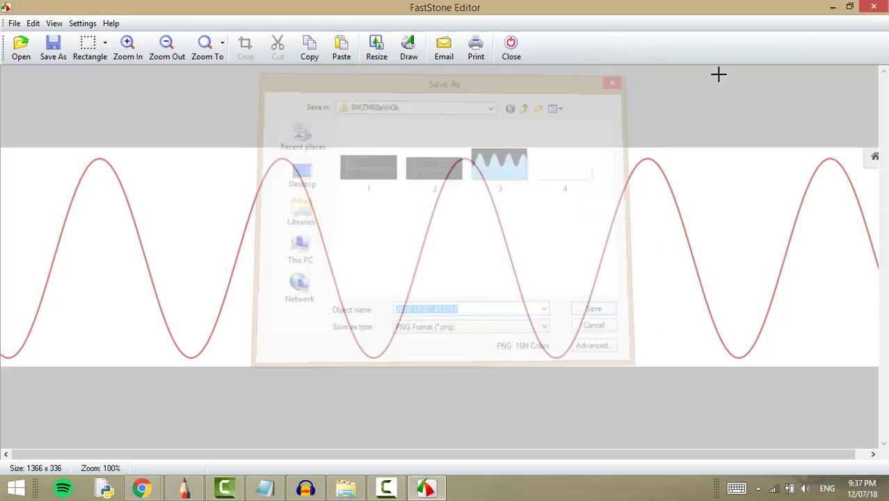
left_click(874, 6)
- Switch to the SketchBook drawing with the x and y axes and shift the layer list slightly
left_click(177, 488)
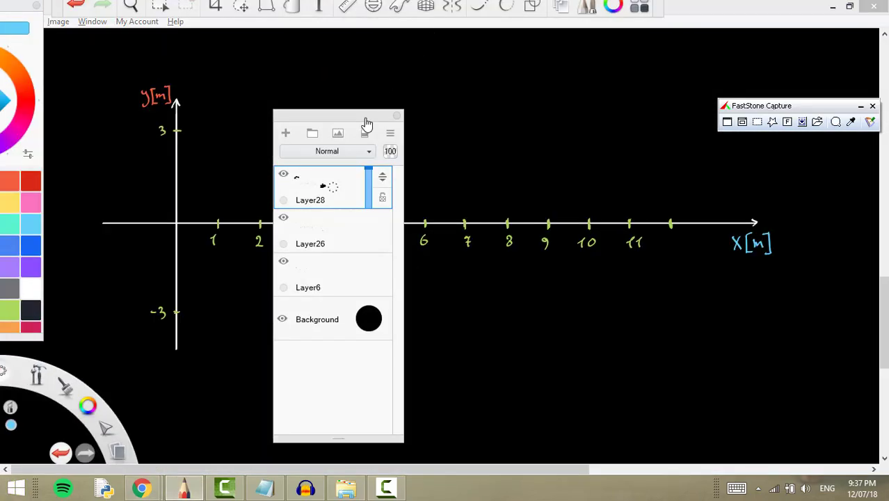
left_click_drag(366, 123, 410, 114)
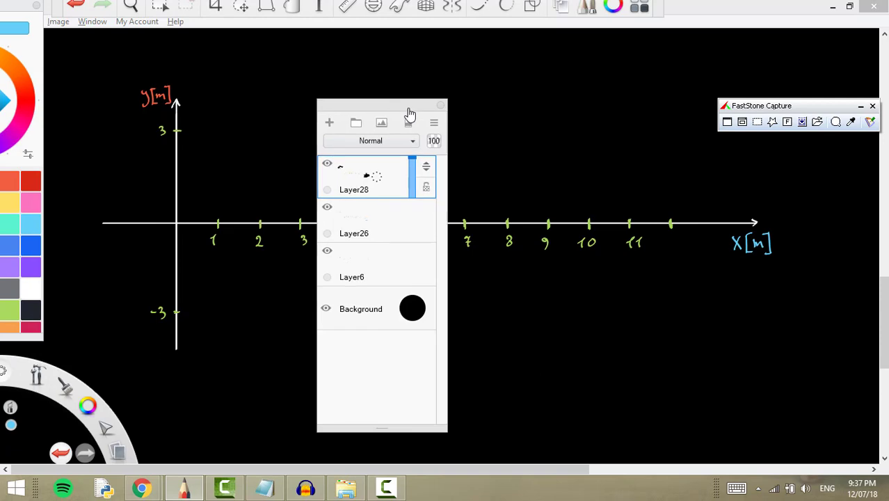
left_click(379, 129)
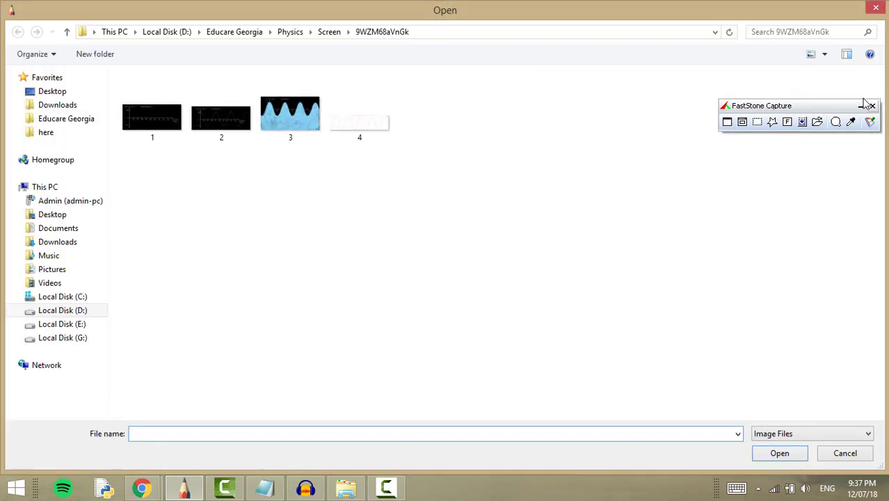
double_click(377, 128)
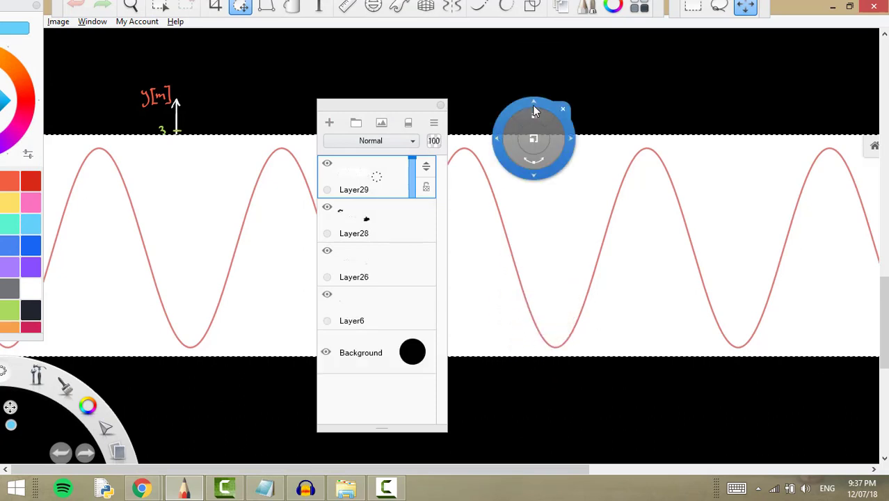
left_click_drag(534, 105, 536, 93)
left_click(568, 101)
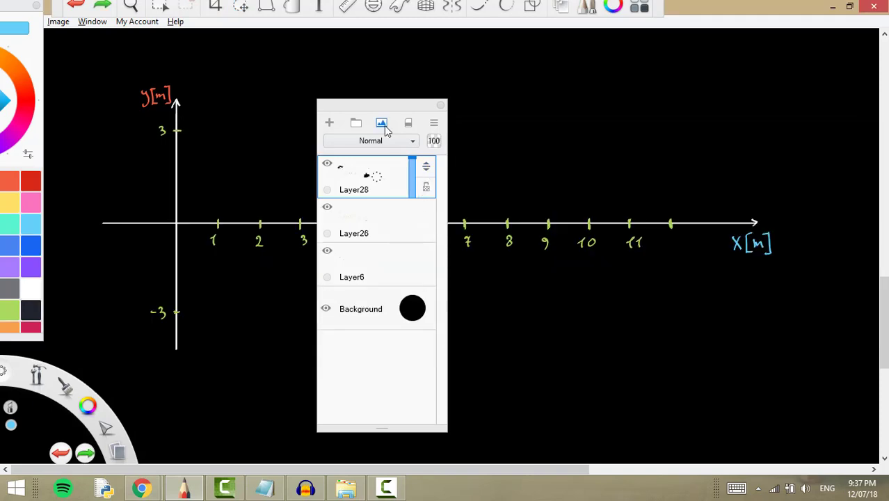
- Import image 4 from the 9WZM68aVnGk folder as a new layer and scale the wave down slightly over the axes
left_click(381, 122)
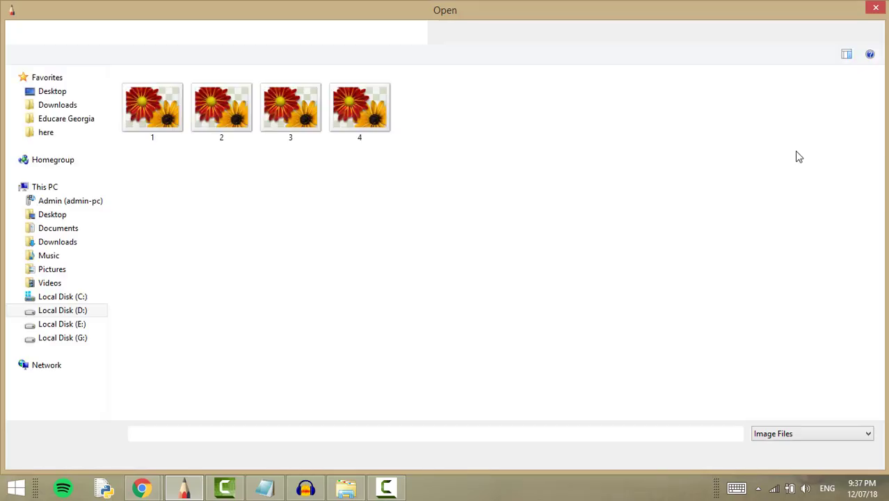
double_click(362, 134)
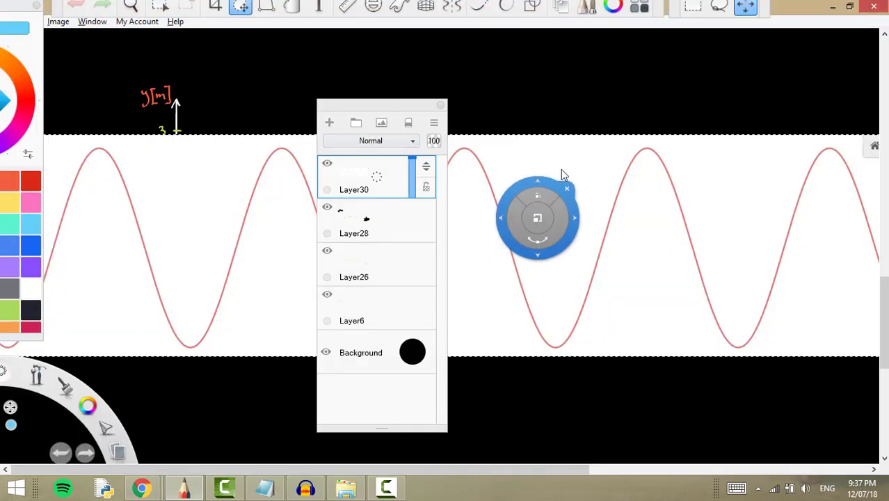
left_click_drag(483, 128, 509, 126)
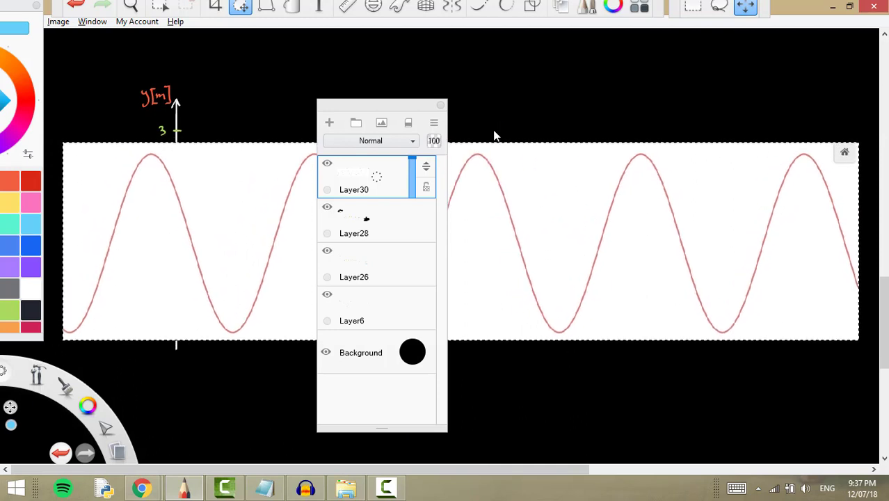
left_click(536, 134)
left_click_drag(419, 114, 695, 352)
left_click(240, 6)
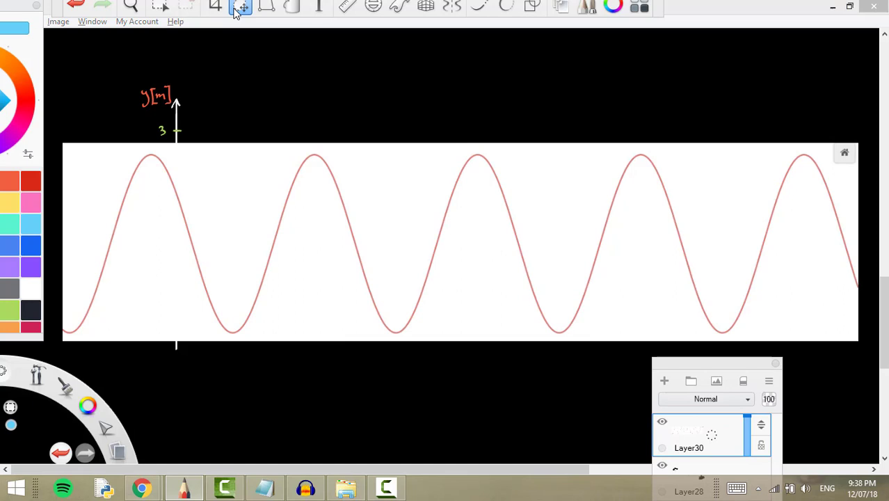
- Select the white area above the wave with the Magic Wand and delete it from the imported layer
left_click(161, 6)
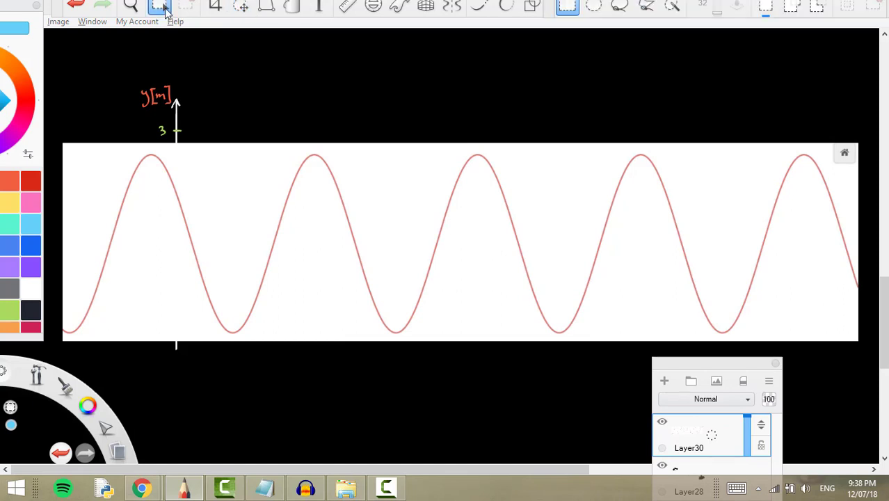
left_click_drag(548, 16, 356, 64)
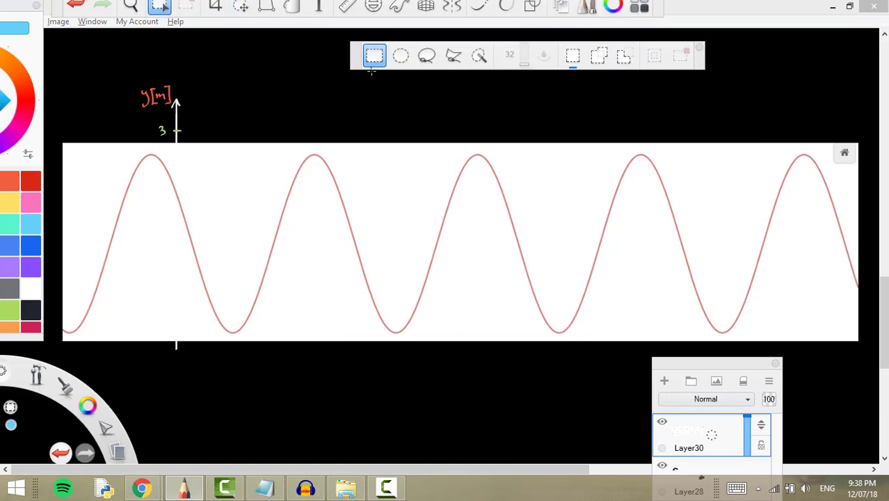
left_click(479, 56)
left_click(394, 180)
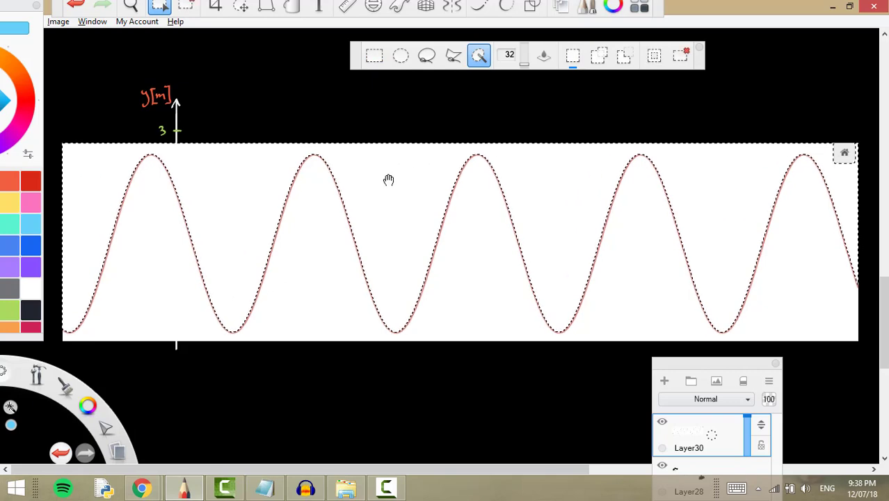
key("Delete")
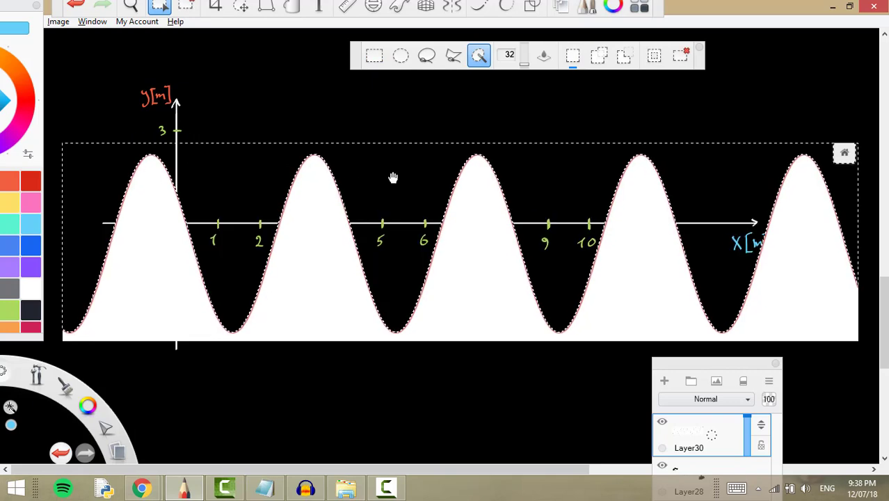
- Select the white area below the wave with the Magic Wand and delete it from the imported layer
left_click(373, 56)
left_click(479, 55)
left_click(482, 249)
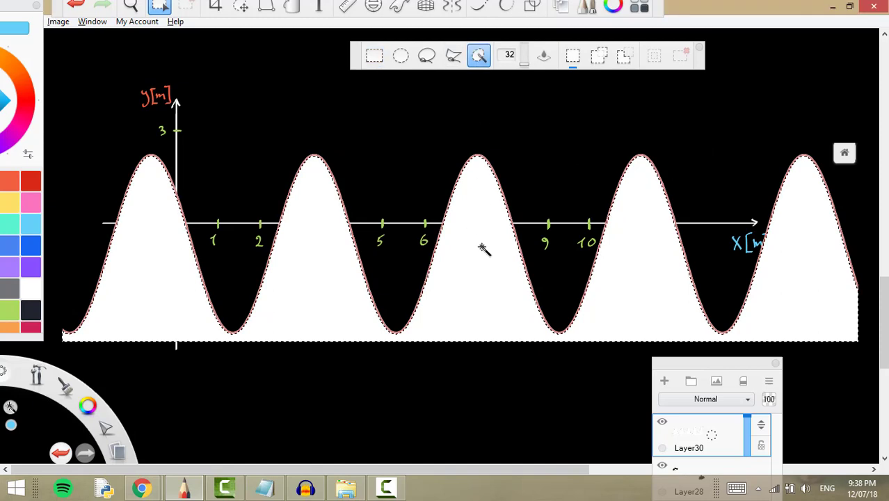
key("Delete")
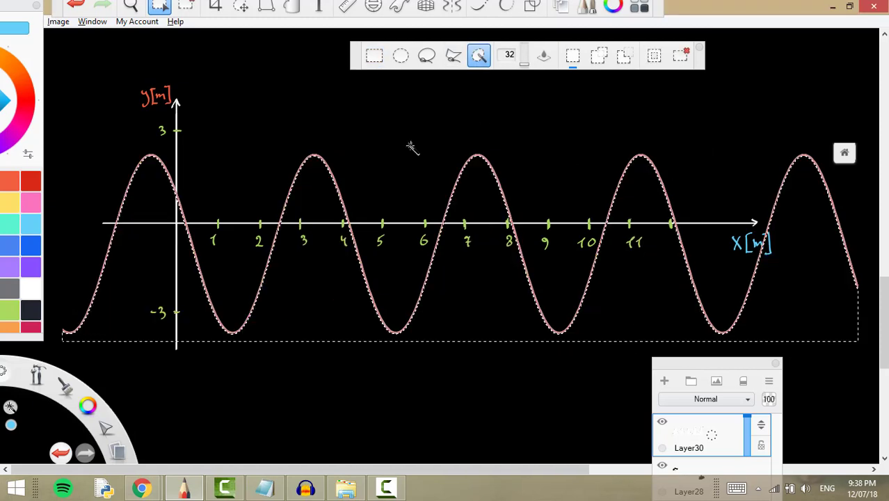
- Delete the leftover home icon beside the wave with a rectangular selection, then clear the selection and finish selecting
left_click(373, 56)
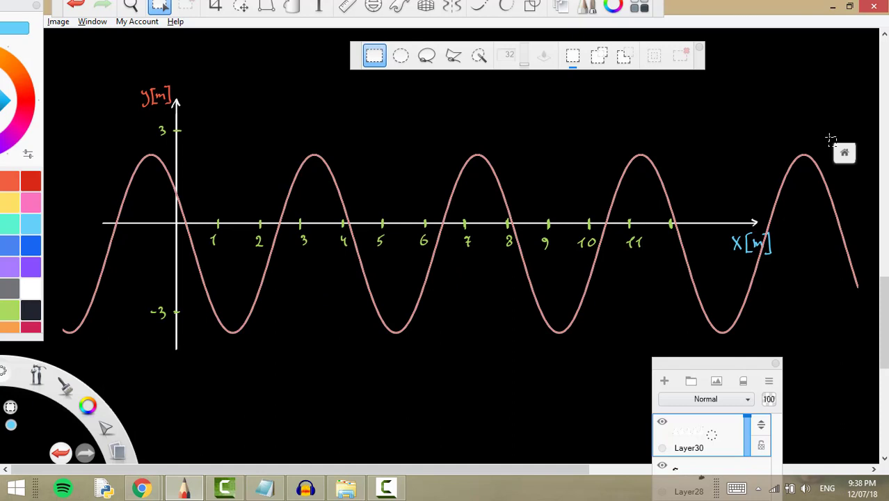
left_click_drag(829, 137, 828, 135)
key("Delete")
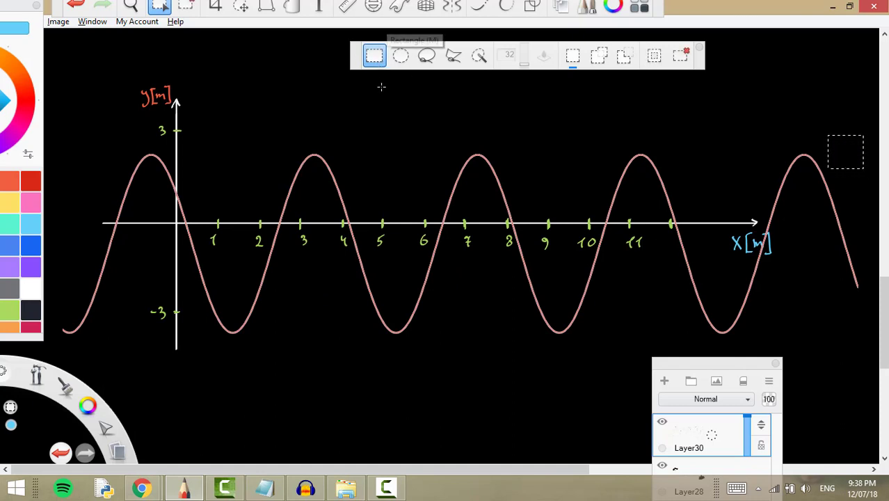
left_click(381, 87)
left_click(699, 47)
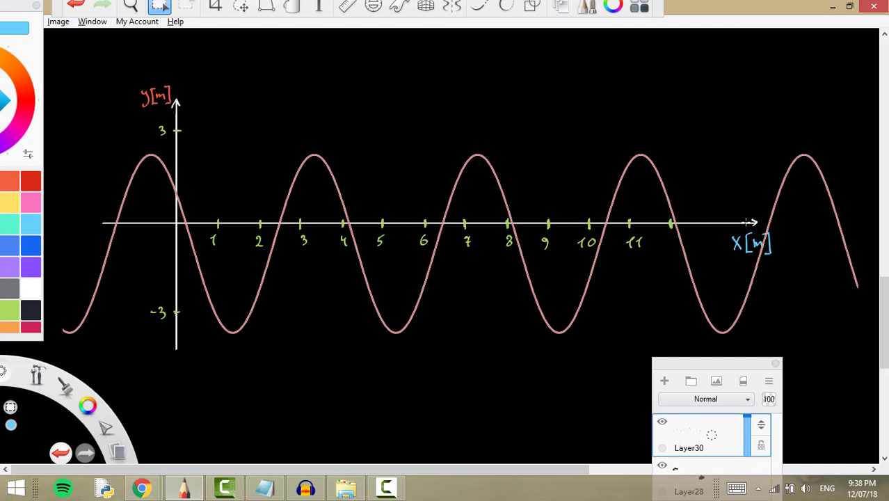
- Recolour the red wave curve white with a solid flood fill at tolerance 120
left_click(293, 5)
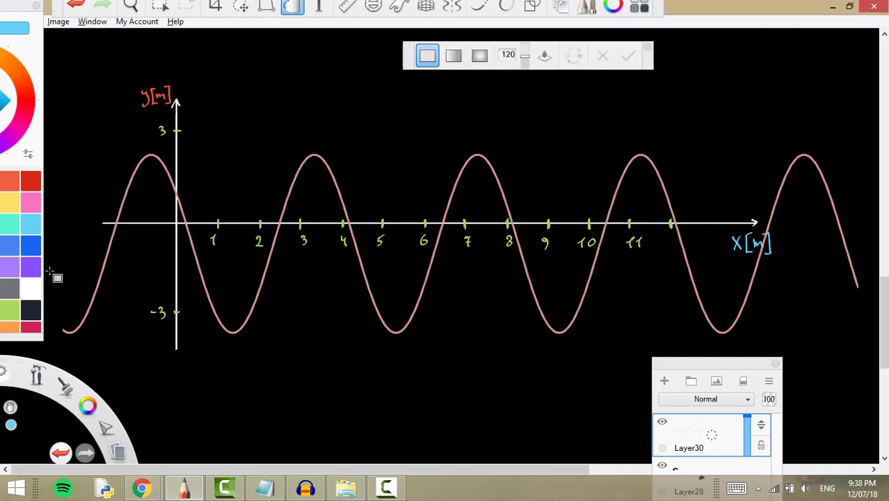
left_click(34, 291)
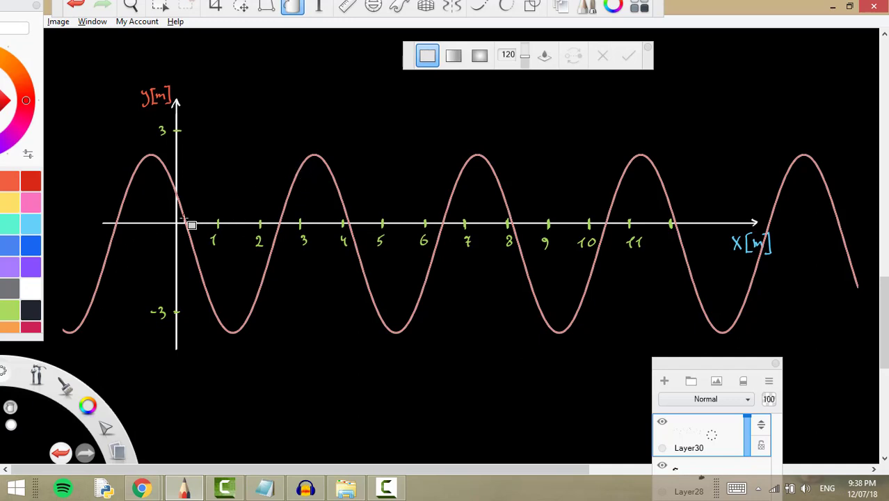
left_click(298, 172)
key("ctrl+z")
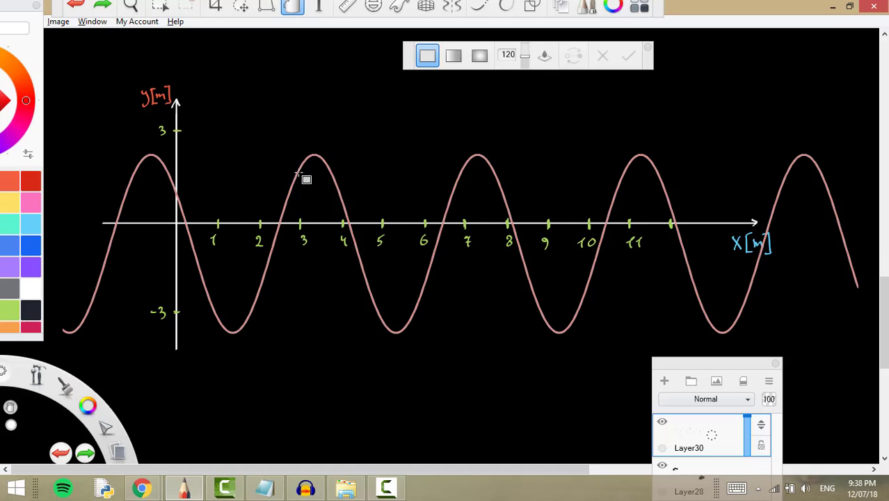
left_click(297, 172)
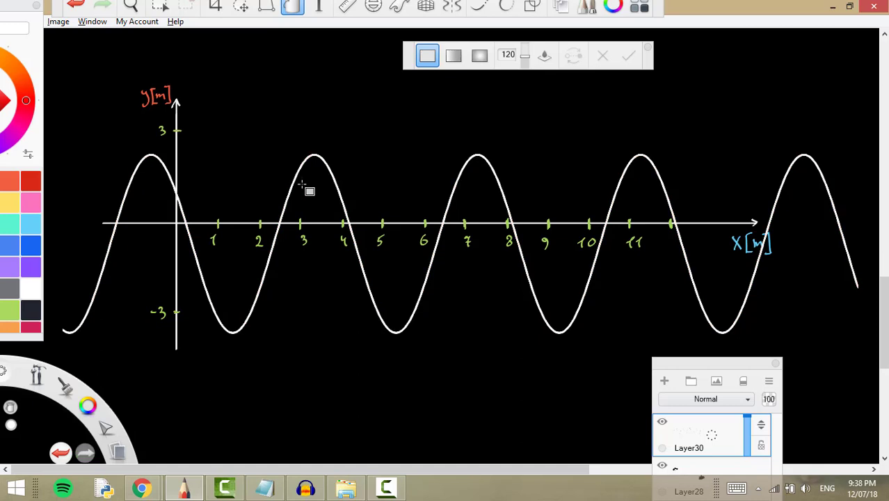
left_click(648, 49)
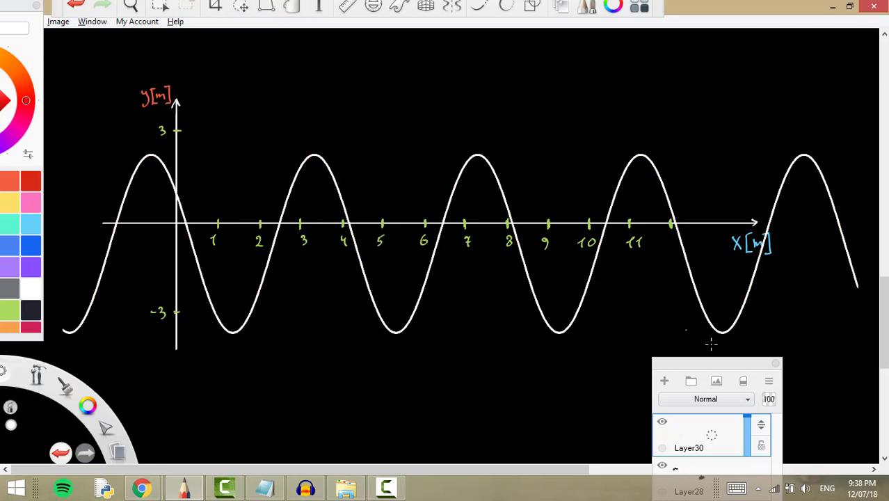
- Bring the layer list into full view, remove Layer28 with the axes, undo the removal and reselect the wave layer
left_click_drag(724, 367, 579, 125)
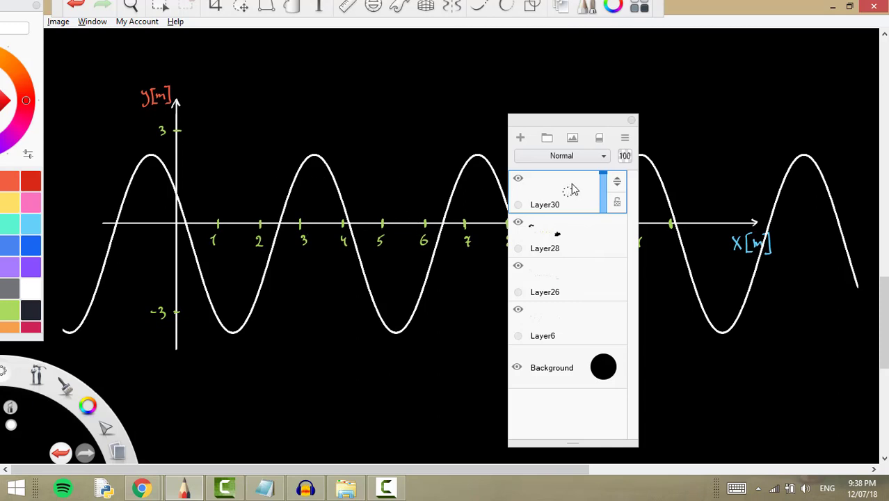
left_click(575, 232)
left_click(569, 196)
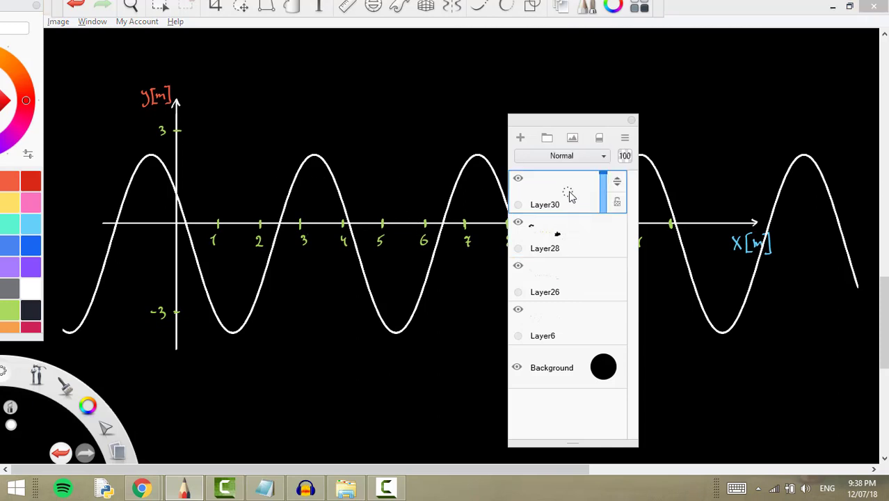
left_click(569, 234)
left_click_drag(567, 236, 617, 214)
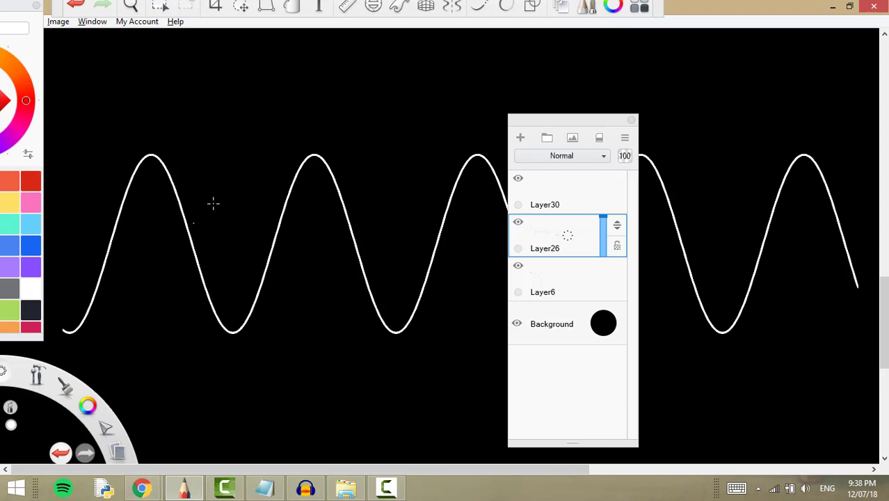
key("ctrl+z")
left_click(569, 200)
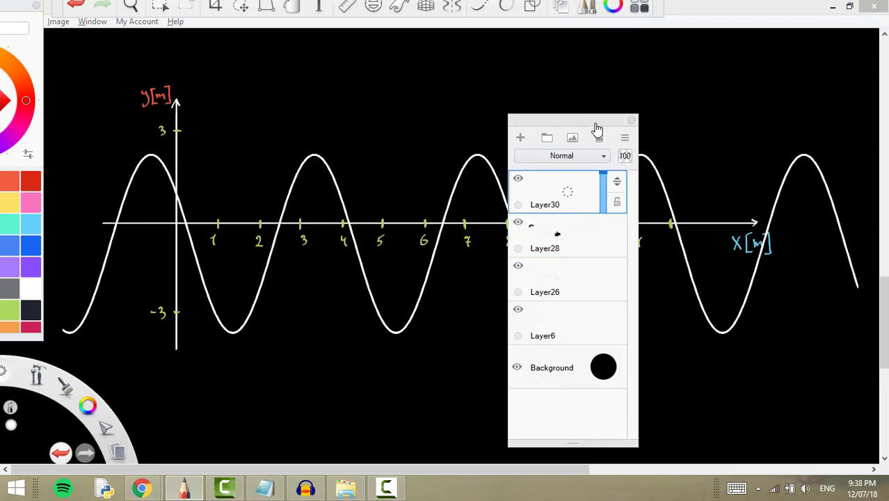
- Try scaling the wave down and moving it with Quick Transform, and undo the change
left_click_drag(597, 130, 708, 127)
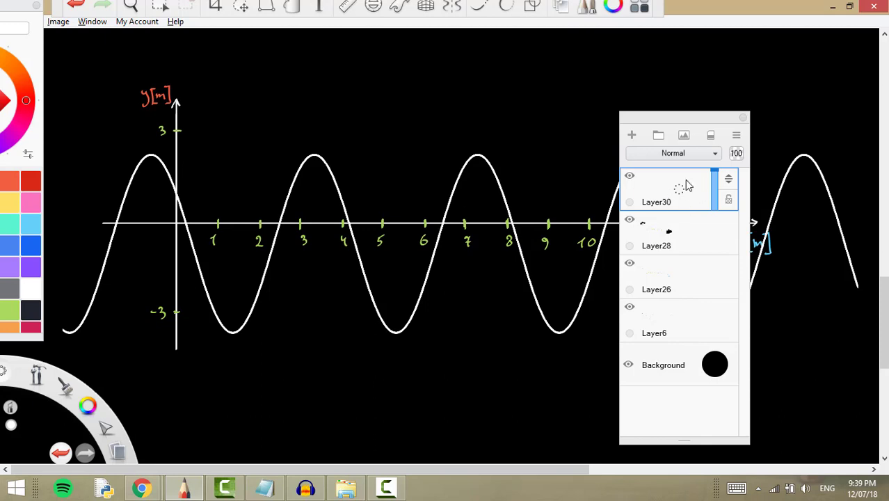
left_click(243, 8)
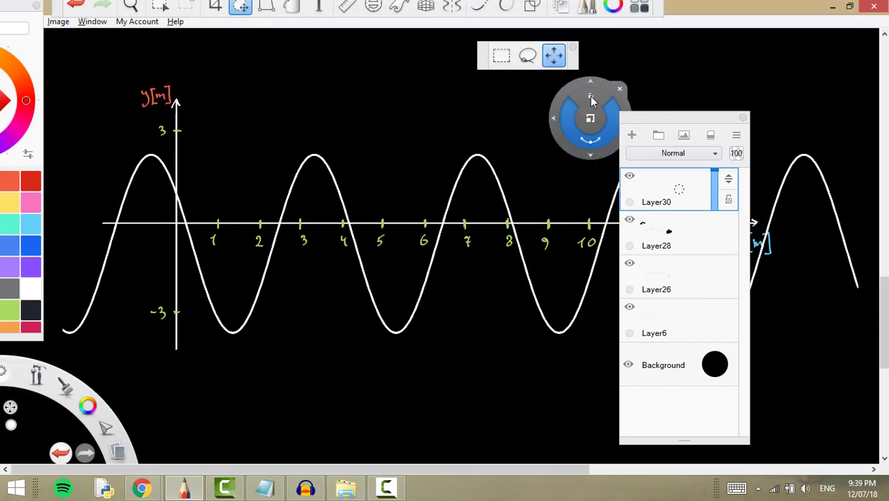
mouse_move(592, 89)
left_mouse_down()
mouse_move(324, 161)
mouse_move(336, 125)
mouse_move(235, 25)
left_mouse_up()
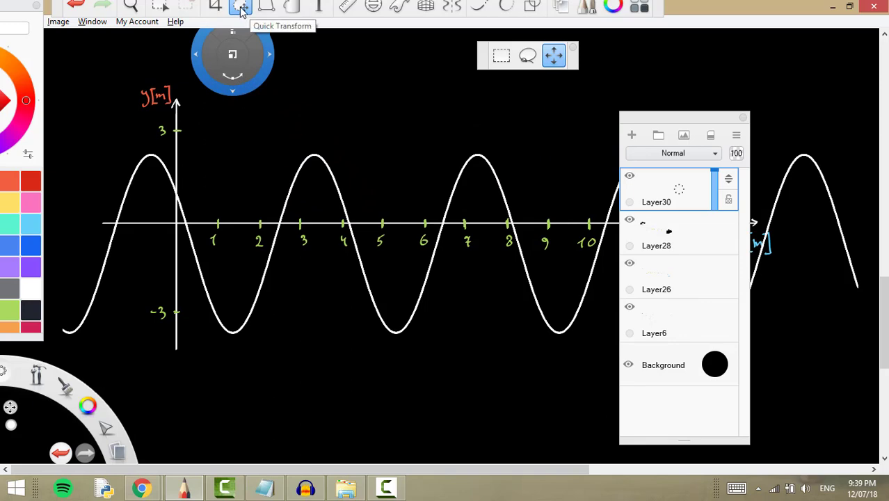
left_click_drag(320, 149, 348, 184)
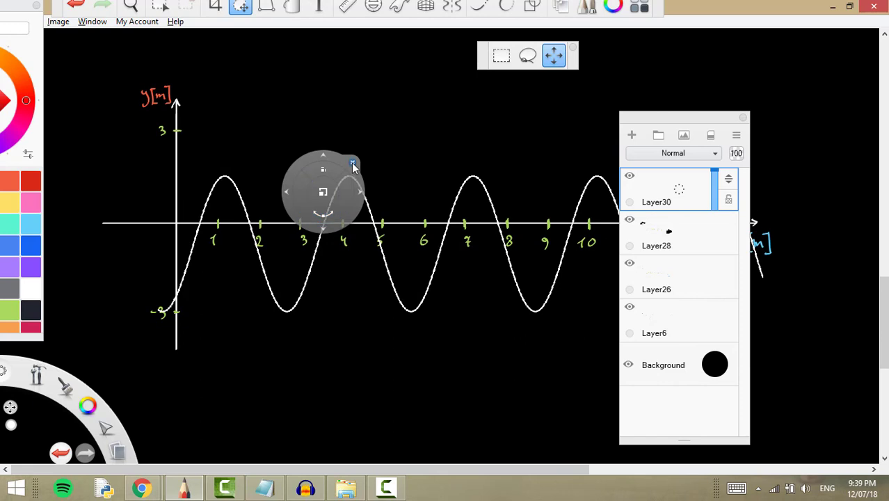
left_click(354, 163)
key("ctrl+z")
- Move the layer list aside and shift the wave with Quick Transform so a crest sits on the y axis at 3
left_click_drag(721, 129, 853, 124)
left_click(239, 10)
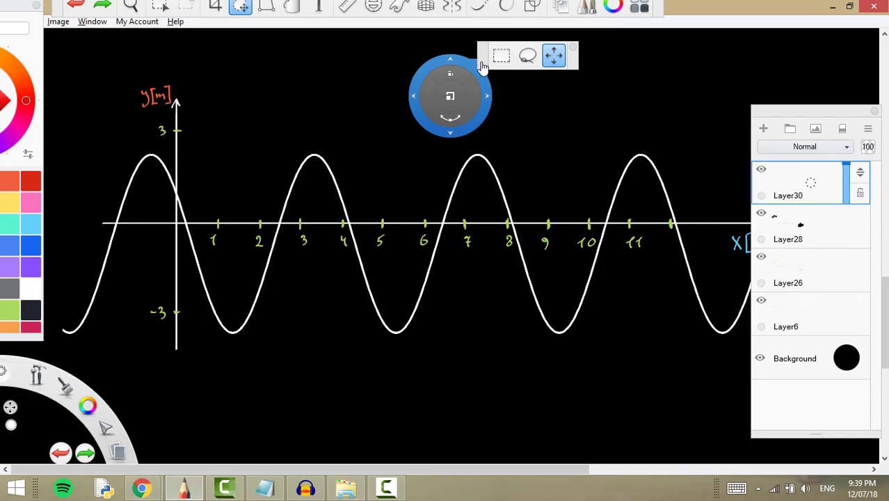
mouse_move(483, 66)
left_mouse_down()
mouse_move(662, 36)
mouse_move(673, 17)
left_mouse_up()
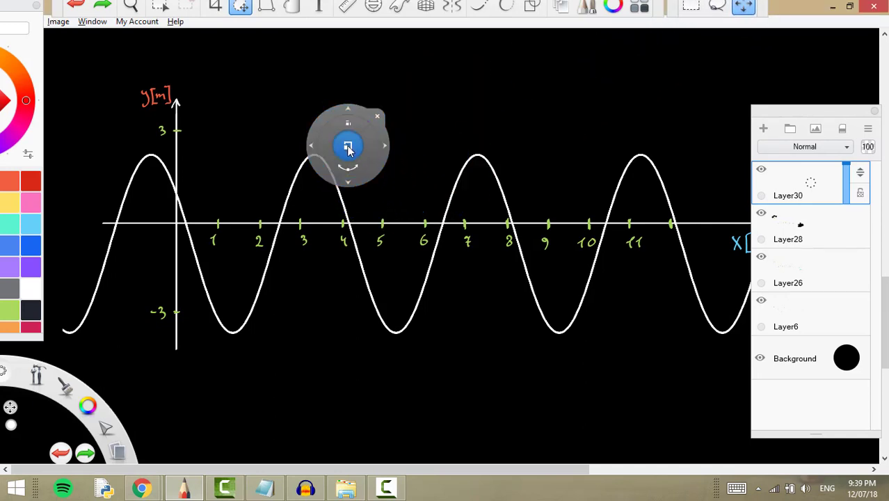
left_click_drag(348, 147, 387, 126)
key("ctrl+z")
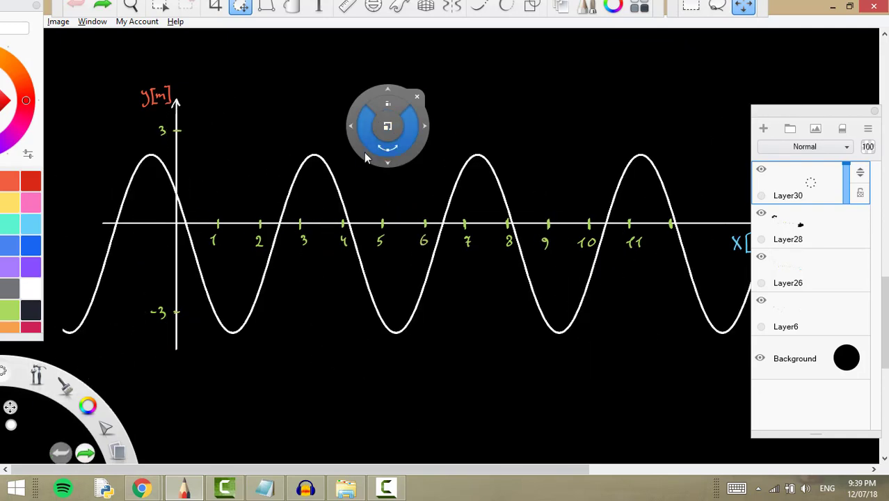
left_click_drag(387, 94, 413, 71)
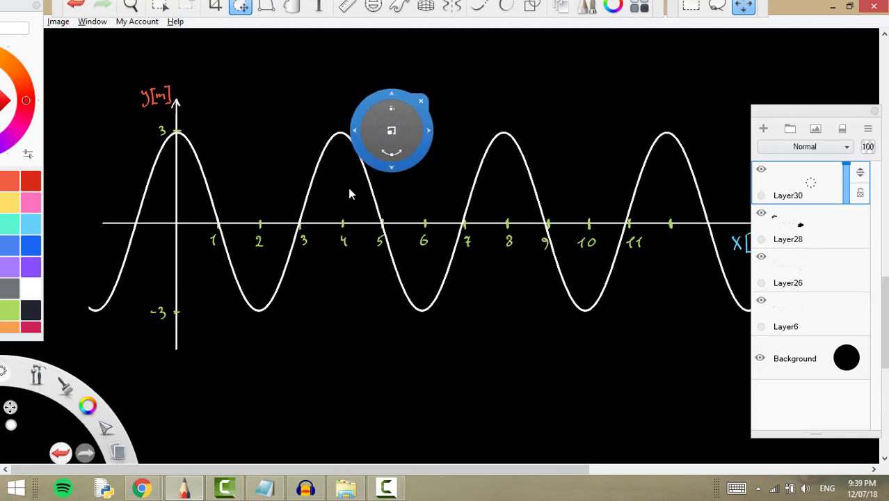
left_click(362, 188)
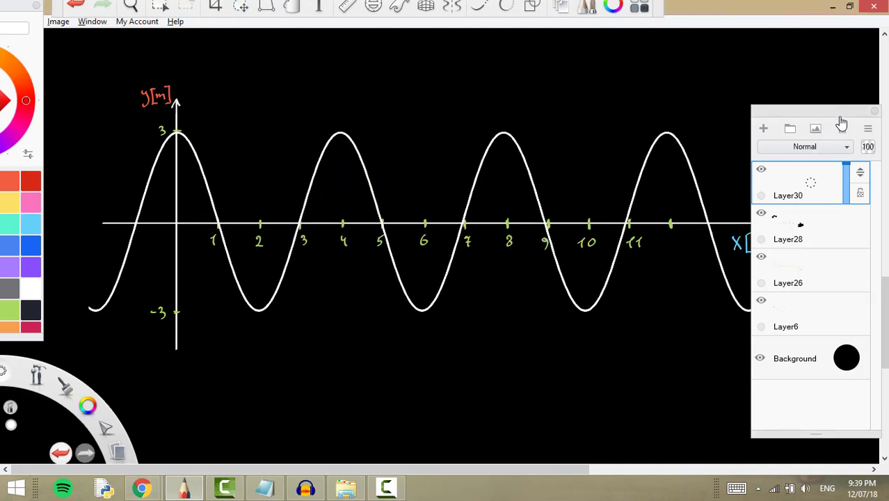
- Clear the layer list off the graph and nudge the wave slightly upward with Quick Transform
left_click_drag(842, 123, 26, 358)
left_click(3, 379)
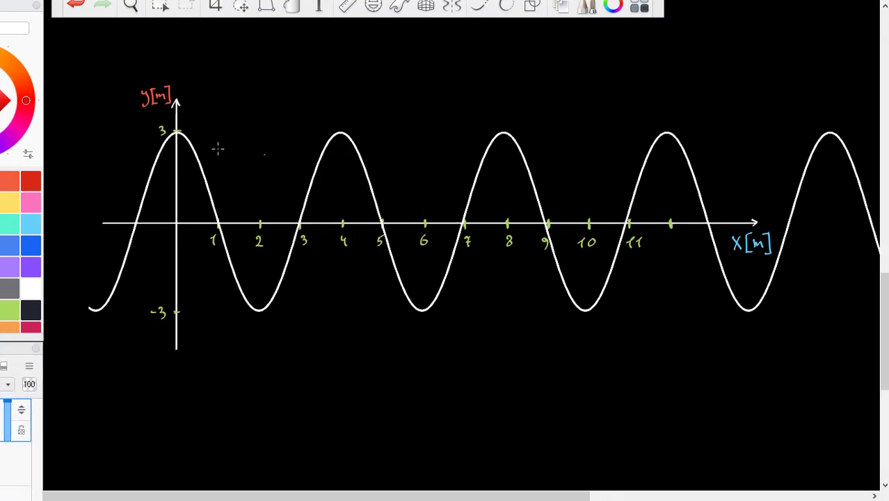
left_click(242, 7)
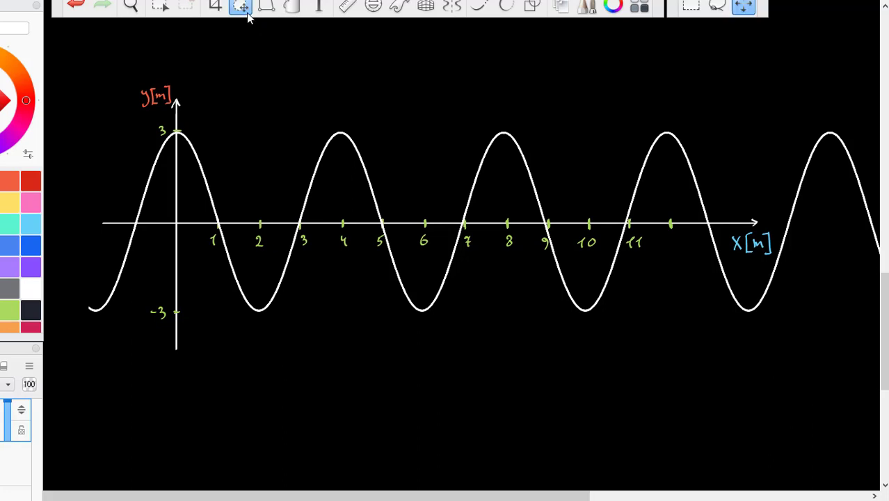
left_click_drag(668, 29, 289, 103)
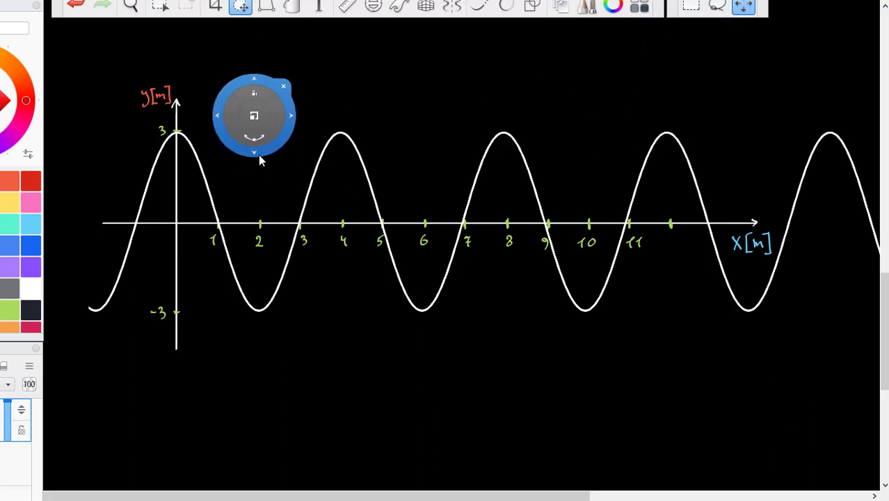
left_click_drag(259, 156, 262, 146)
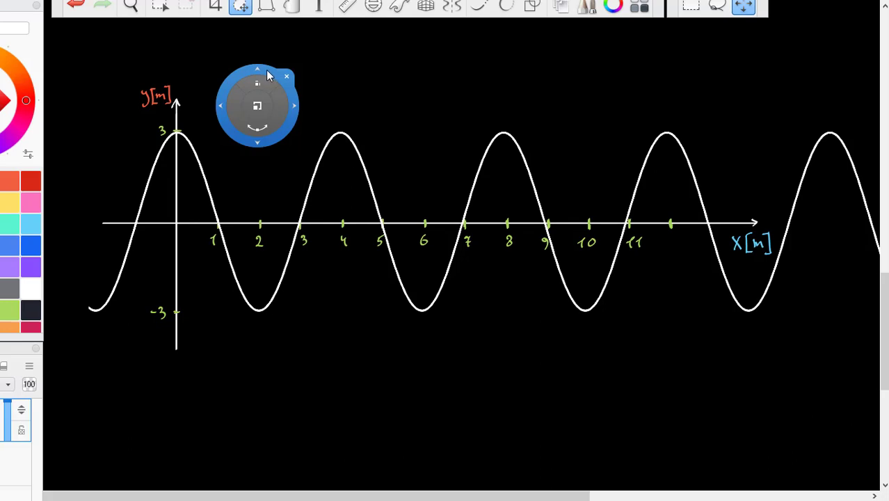
mouse_move(258, 69)
left_mouse_down()
mouse_move(299, 69)
mouse_move(225, 68)
mouse_move(257, 69)
left_mouse_up()
left_click(285, 75)
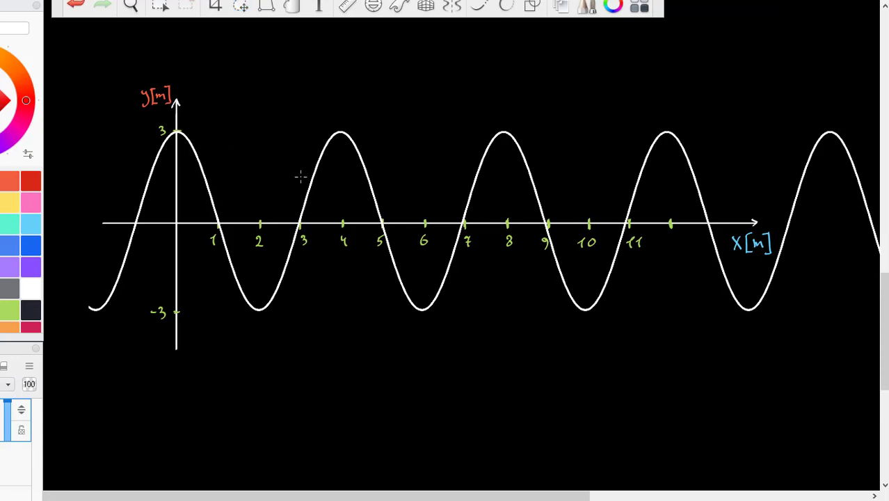